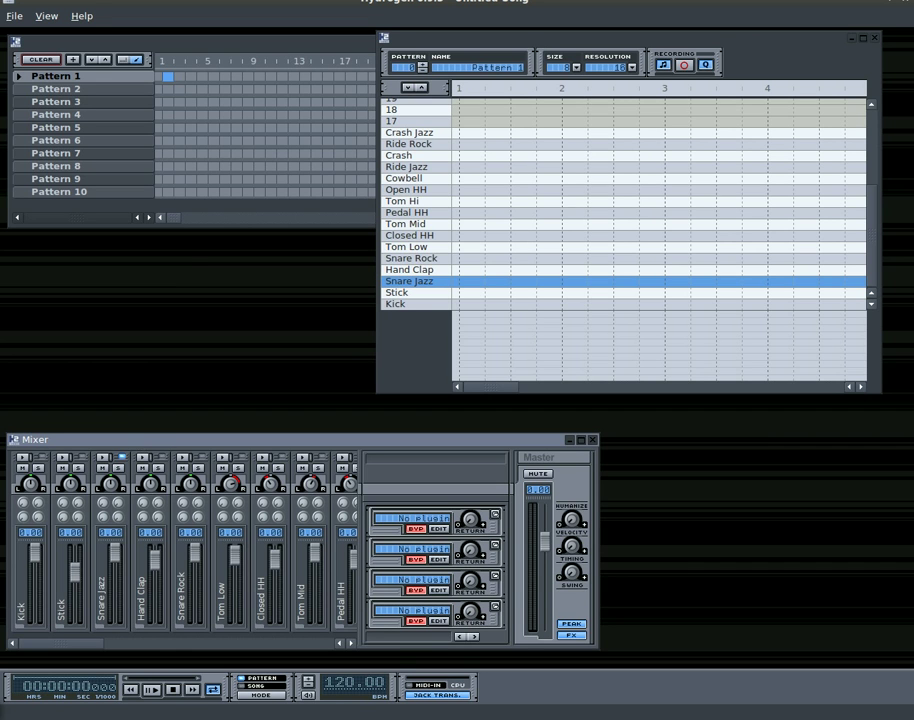
# Step: Place kicks on beats 1 and 3 and a Stick hit on beat 2
pyautogui.click(462, 306)
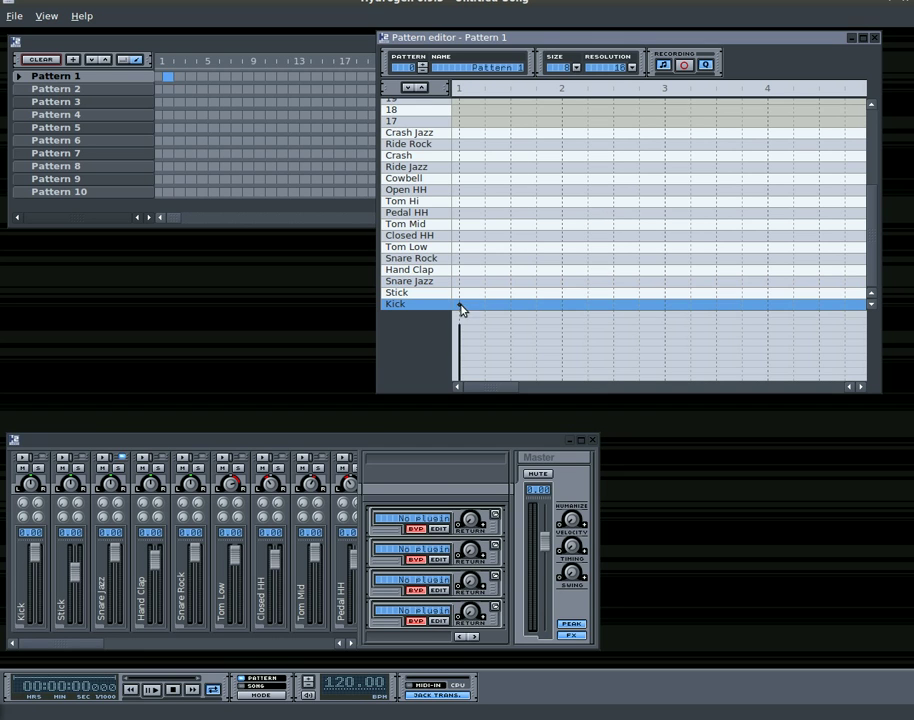
pyautogui.click(665, 305)
pyautogui.click(562, 293)
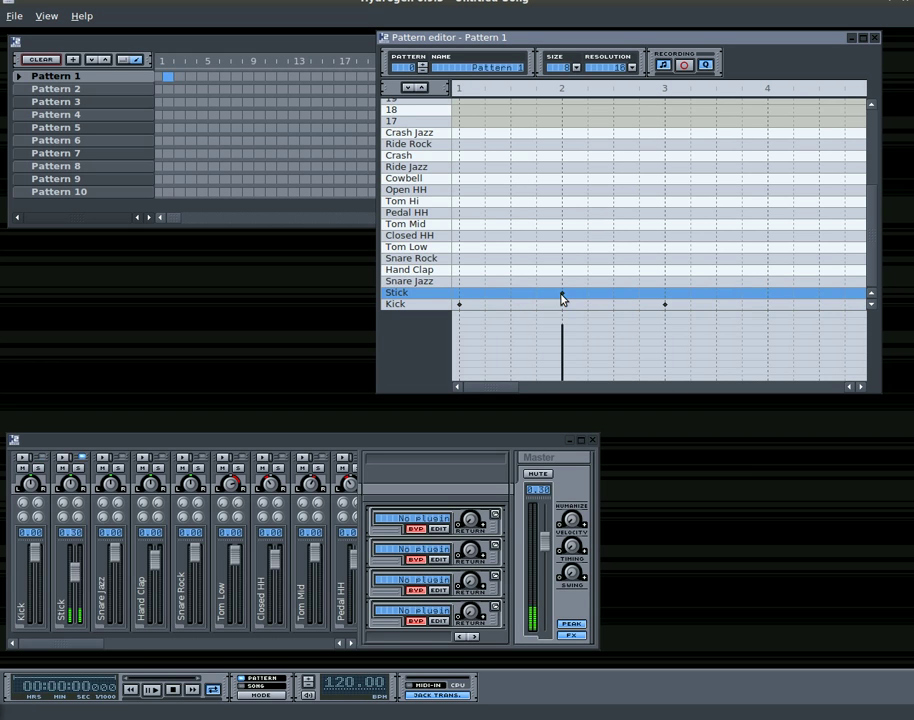
# Step: Fill the Open HH row with notes on every step and randomize their velocities
pyautogui.rightClick(411, 193)
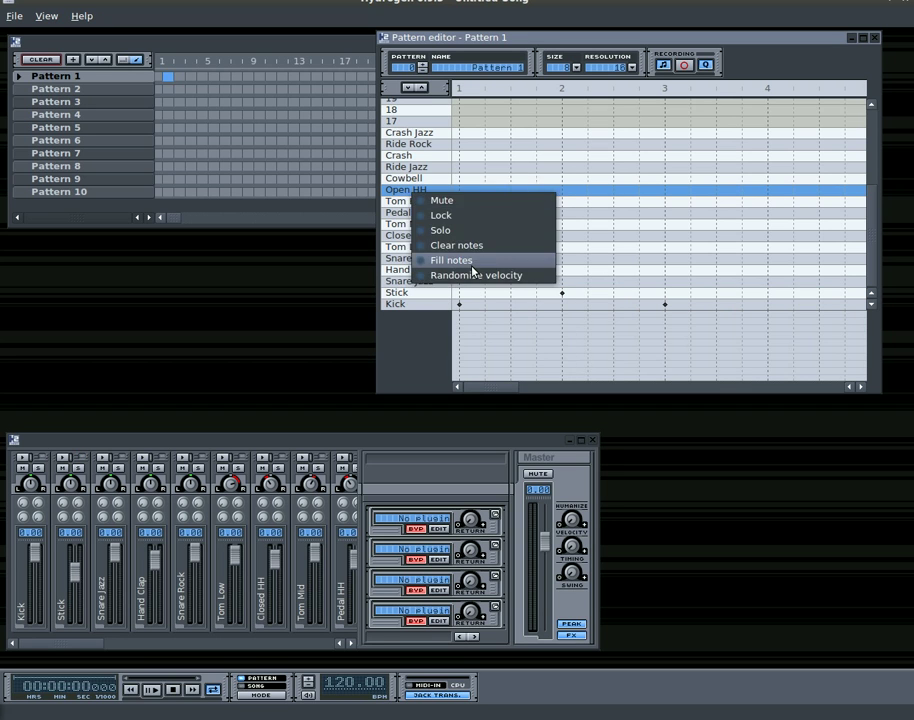
pyautogui.click(474, 261)
pyautogui.rightClick(416, 196)
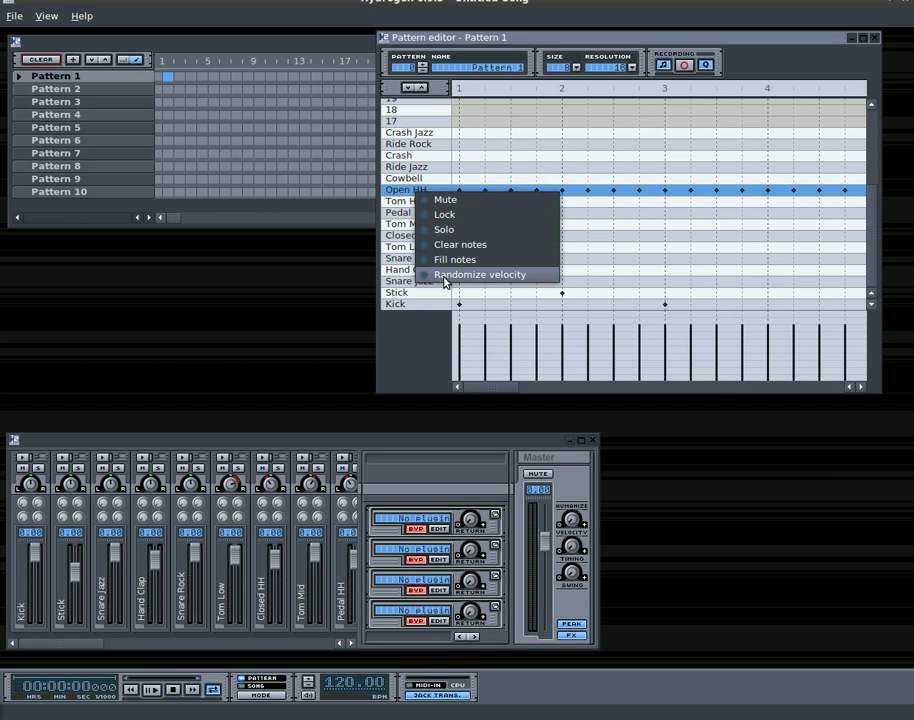
pyautogui.click(448, 278)
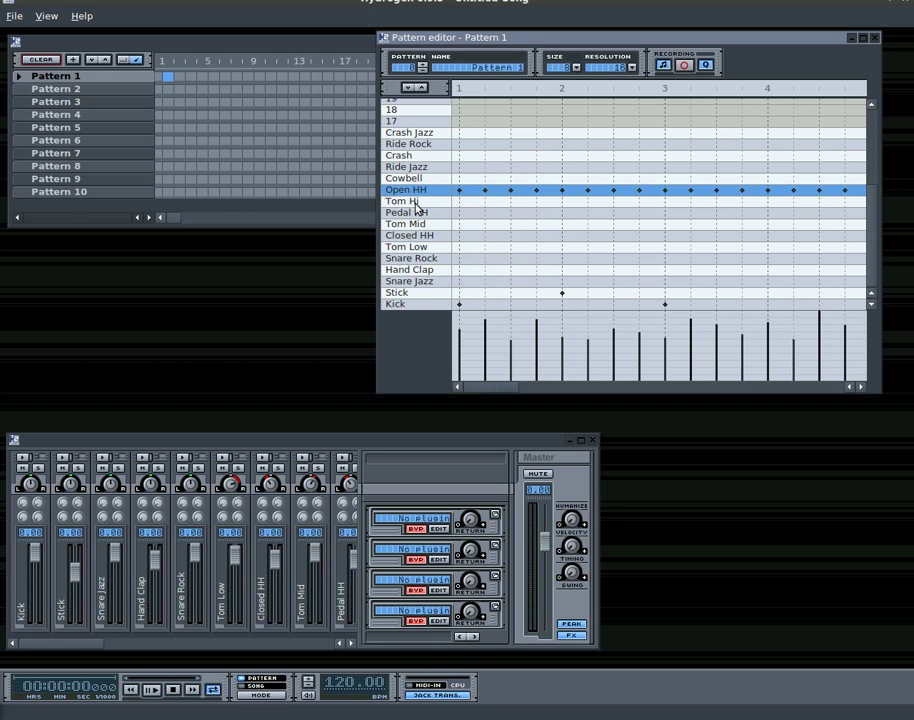
# Step: Add Cowbell notes after beat 1, on beat 4 and two steps after it
pyautogui.click(426, 203)
pyautogui.click(422, 180)
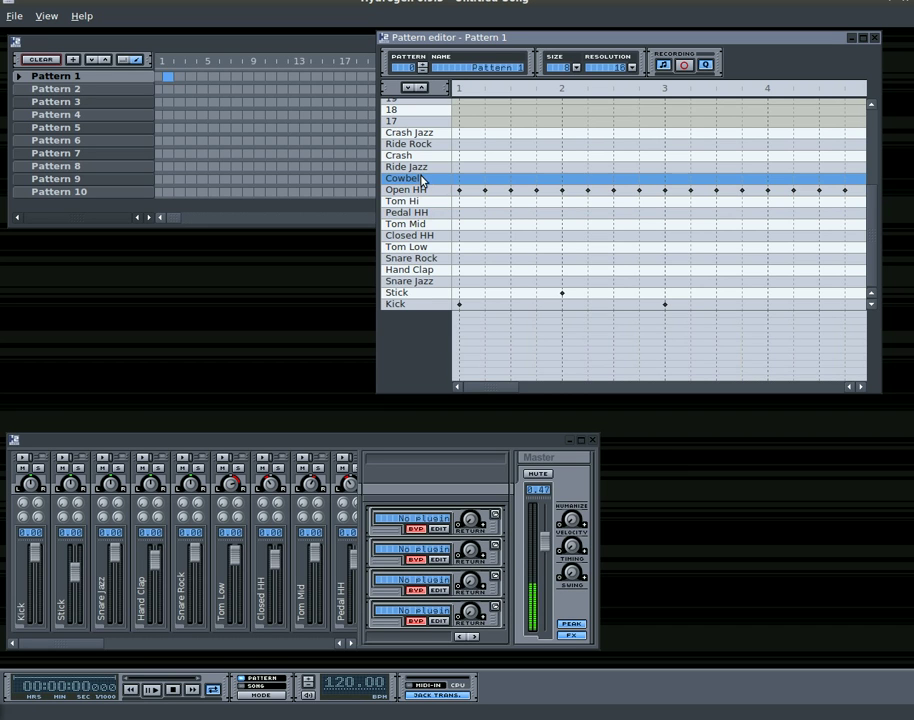
pyautogui.click(563, 180)
pyautogui.click(767, 180)
pyautogui.click(793, 180)
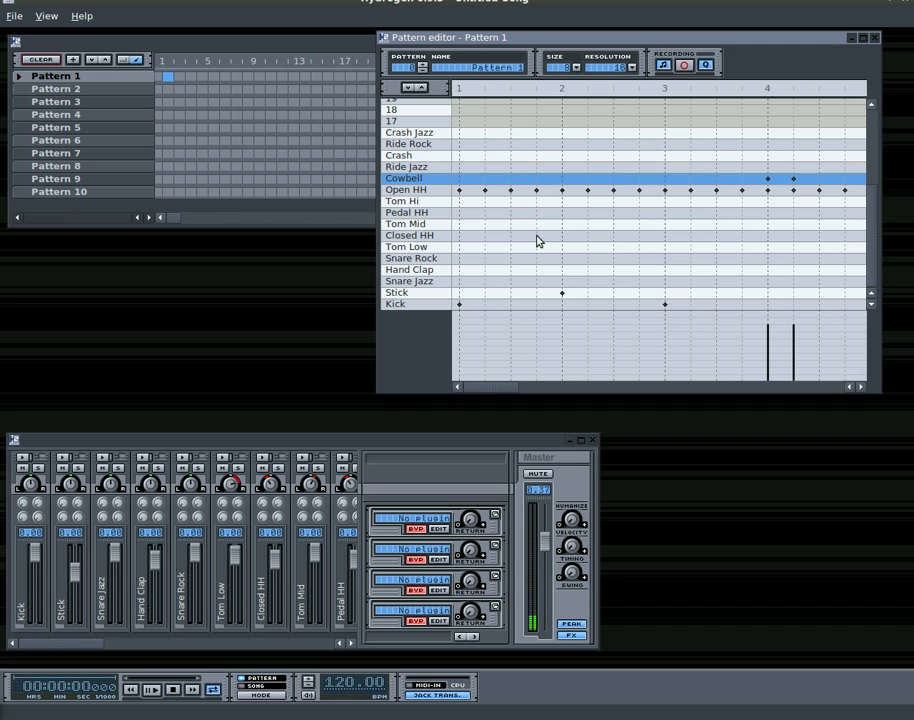
pyautogui.click(820, 180)
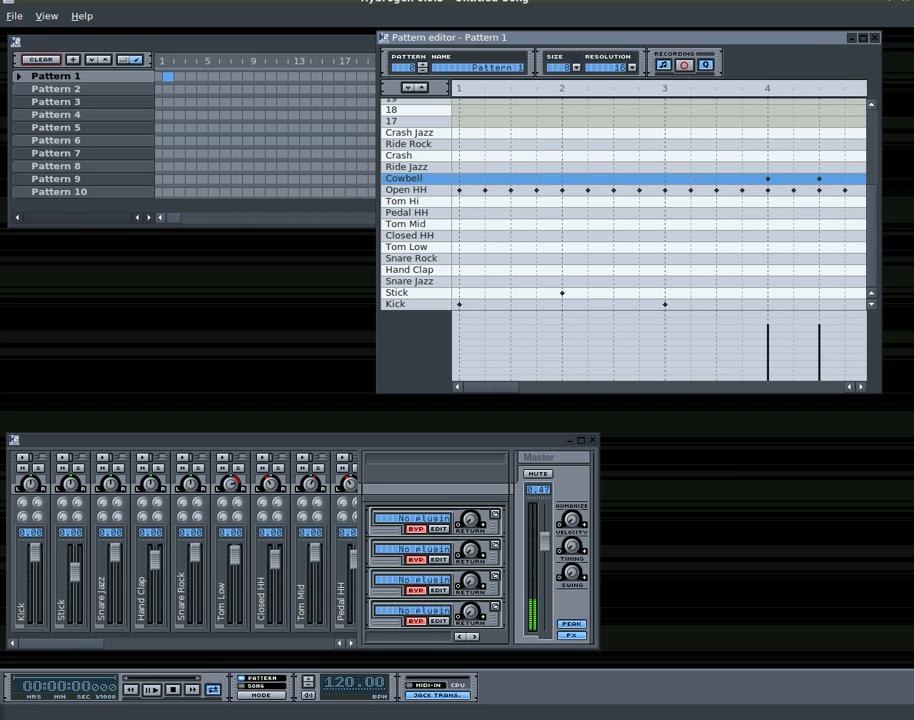
# Step: Add a Crash on beat 1 and Snare Jazz hits after beat 1 and on beat 4
pyautogui.click(407, 157)
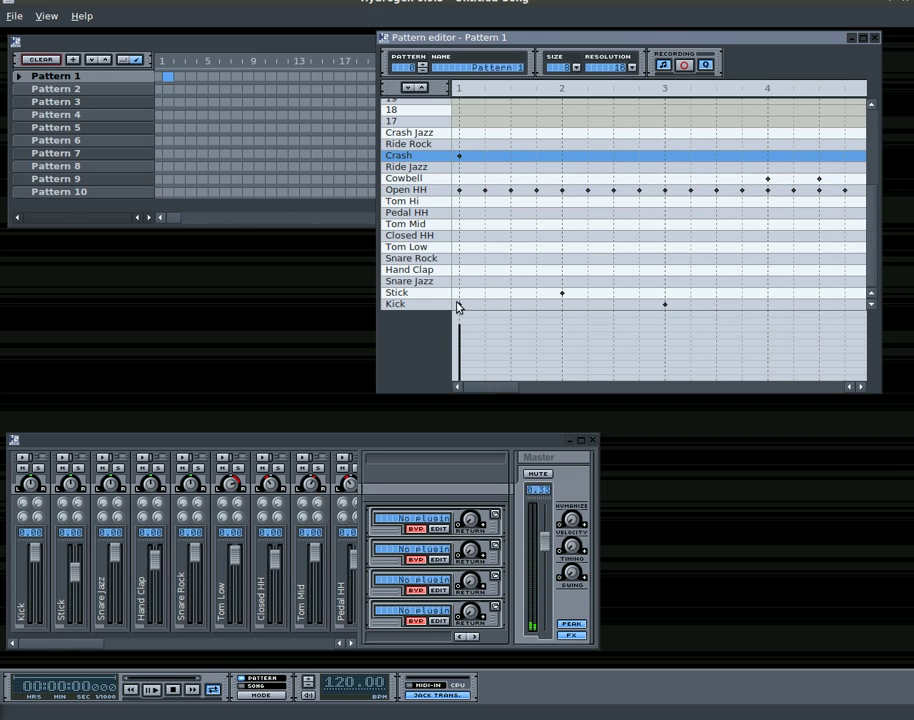
pyautogui.click(511, 281)
pyautogui.click(768, 281)
# Step: Play the pattern and lower the master volume to 0.70
pyautogui.press('space')
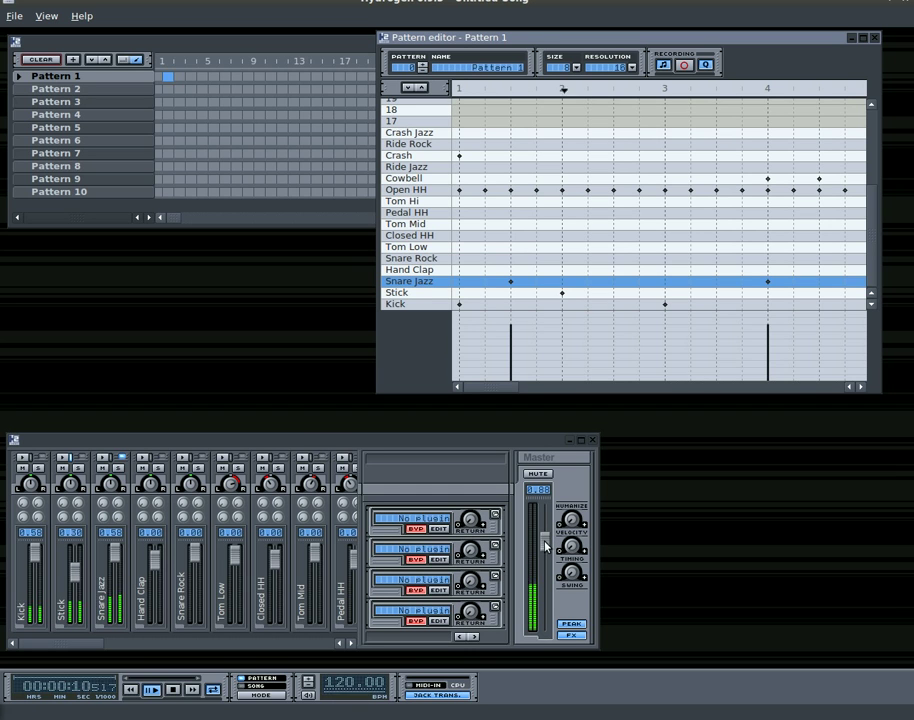
pyautogui.moveTo(545, 545); pyautogui.dragTo(547, 572)
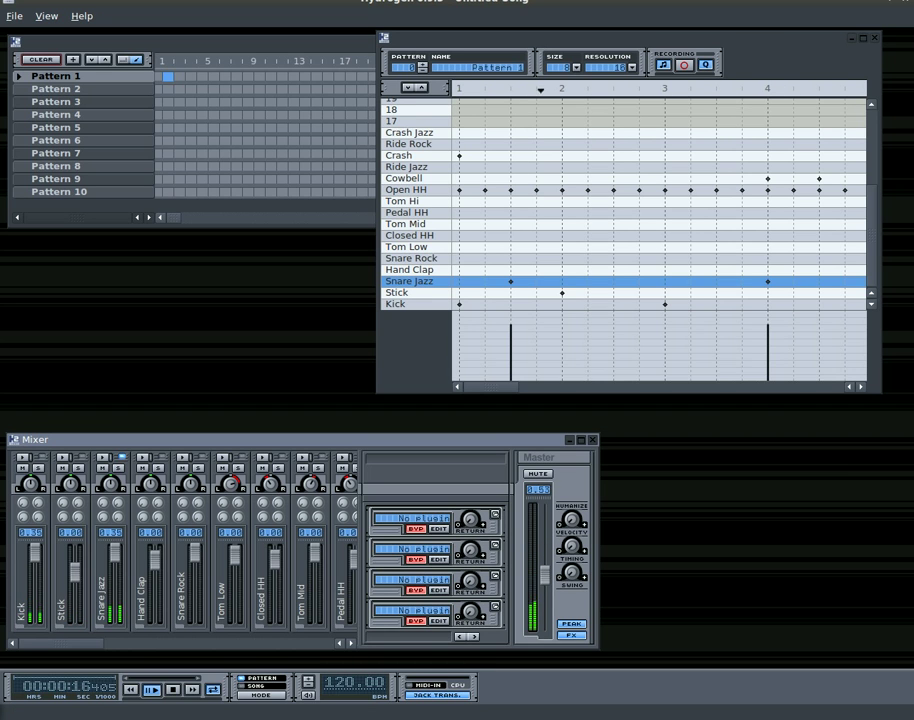
pyautogui.click(571, 635)
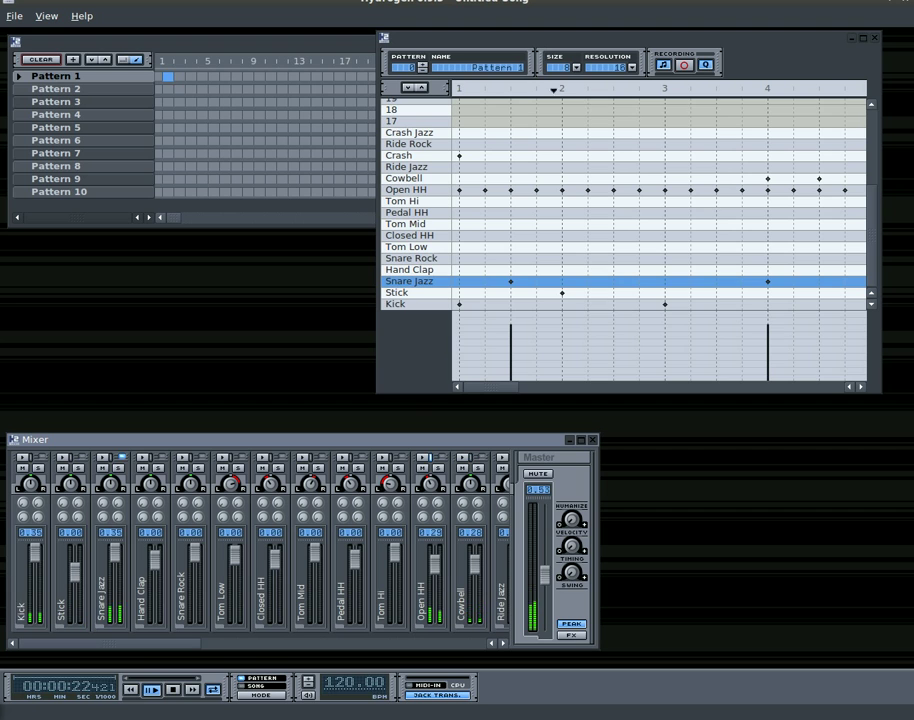
# Step: Set Kick volume to 0.90 and Snare Jazz to full, and max out humanize velocity
pyautogui.moveTo(40, 560); pyautogui.dragTo(45, 650)
pyautogui.moveTo(35, 588); pyautogui.dragTo(43, 563)
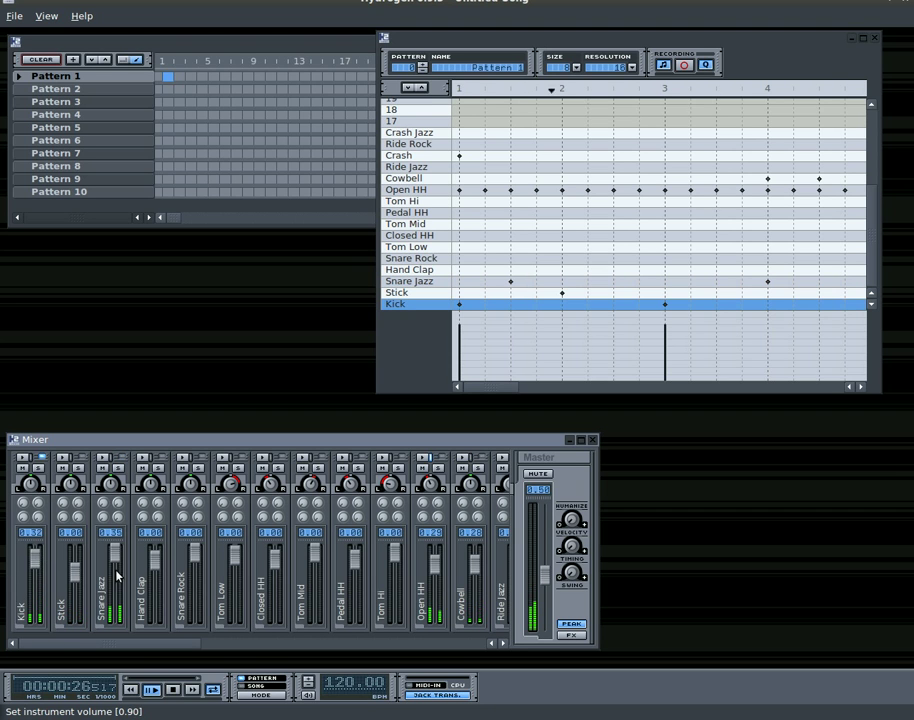
pyautogui.moveTo(116, 546); pyautogui.dragTo(115, 549)
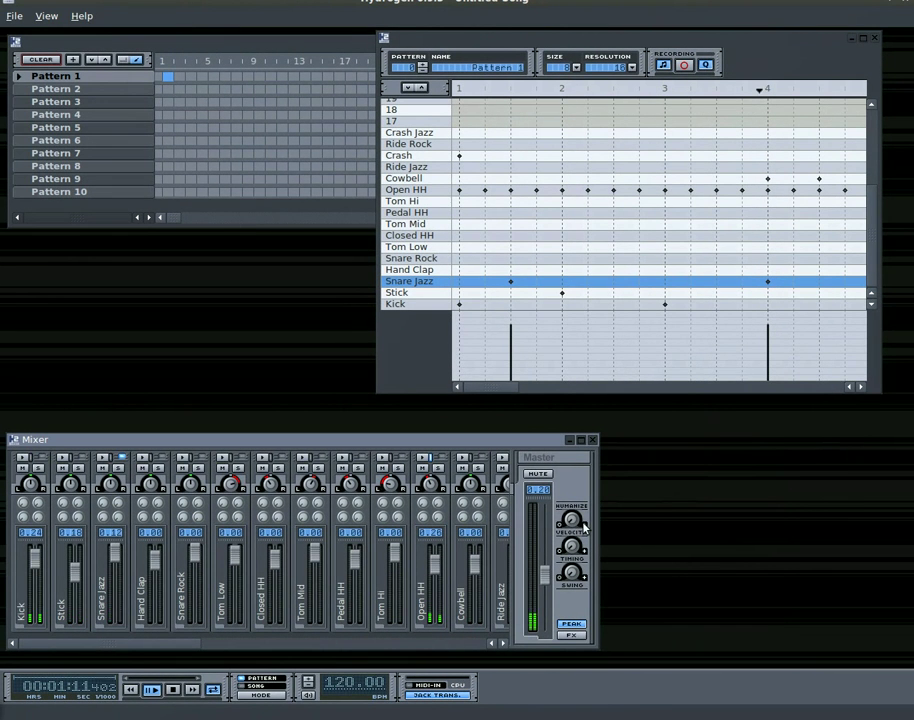
pyautogui.moveTo(584, 527); pyautogui.dragTo(616, 455)
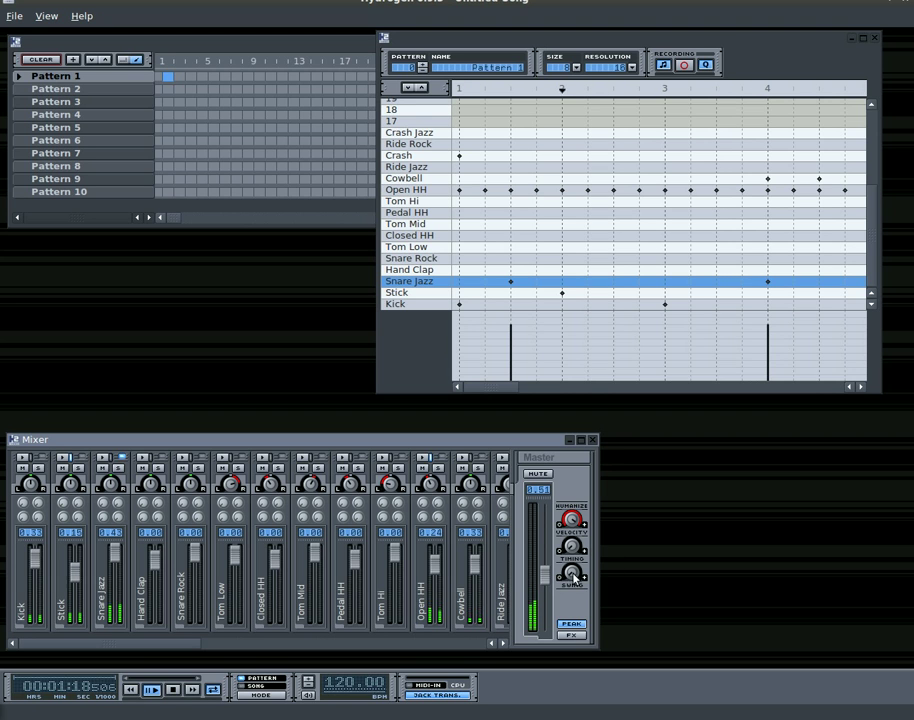
# Step: Try humanize timing and swing, return both to 0, and set humanize velocity to 0.66
pyautogui.scroll(5, 571, 549)
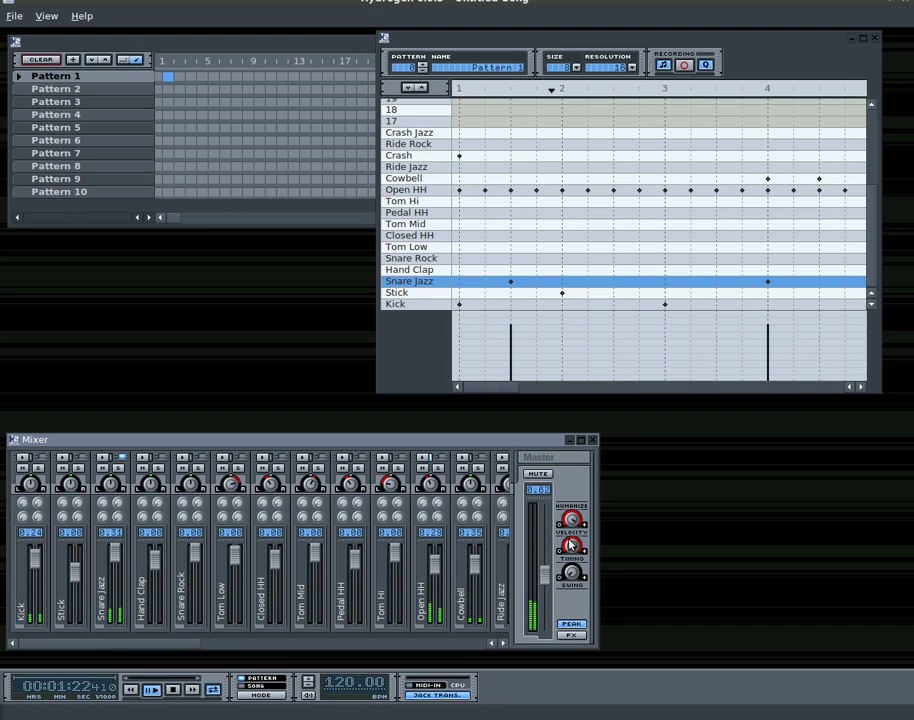
pyautogui.scroll(-4, 572, 573)
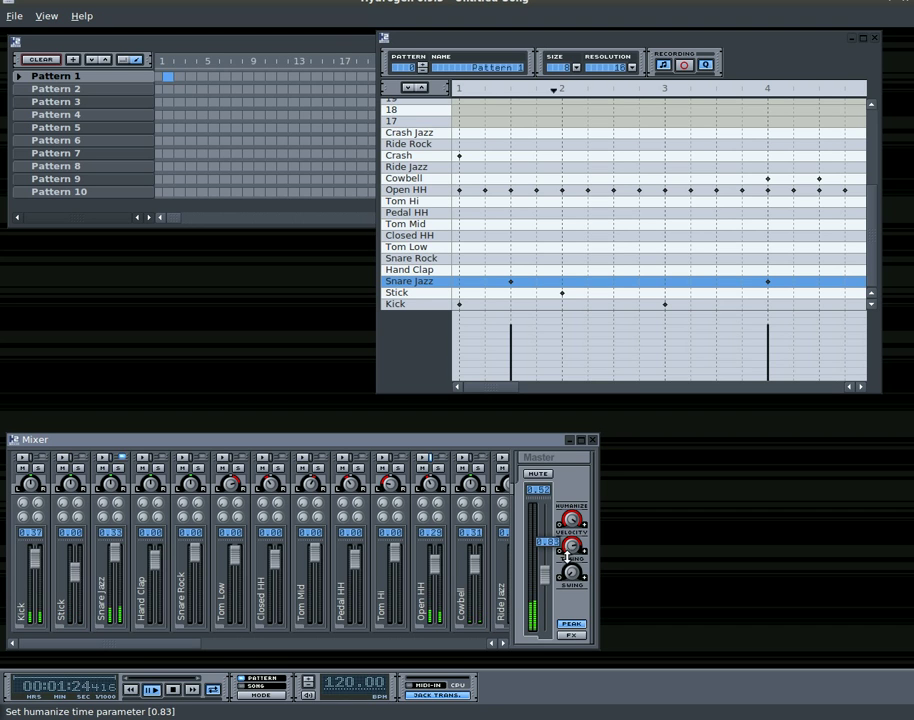
pyautogui.scroll(5, 572, 574)
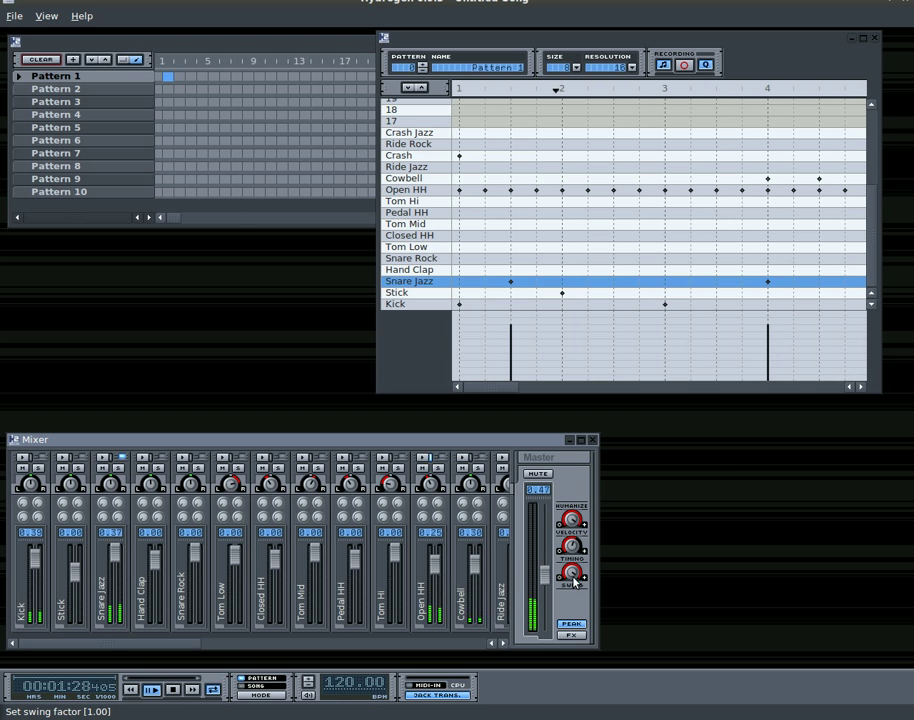
pyautogui.scroll(-10, 573, 574)
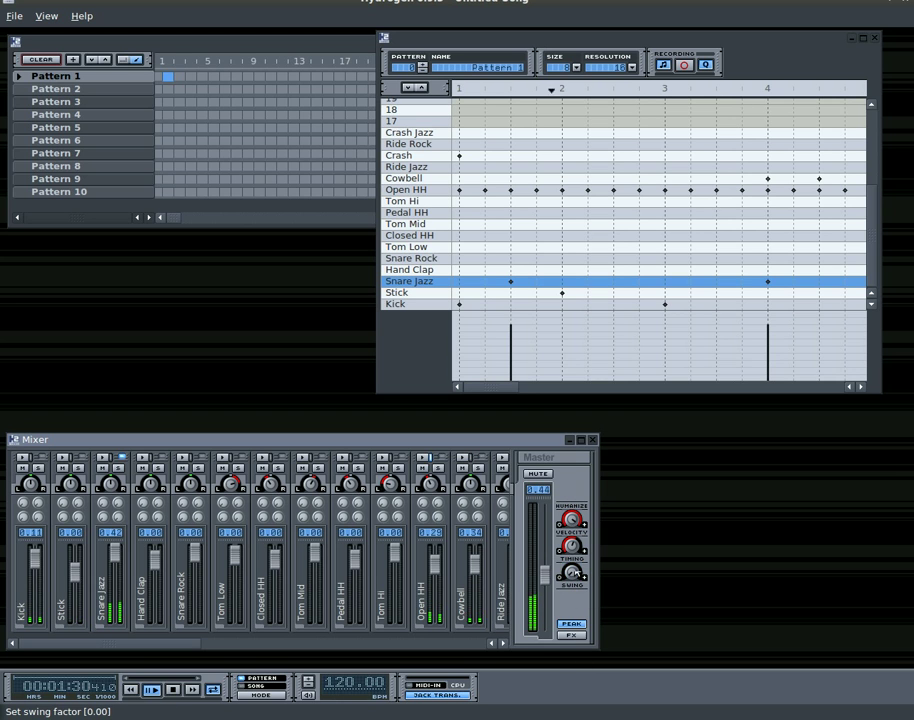
pyautogui.scroll(-6, 572, 545)
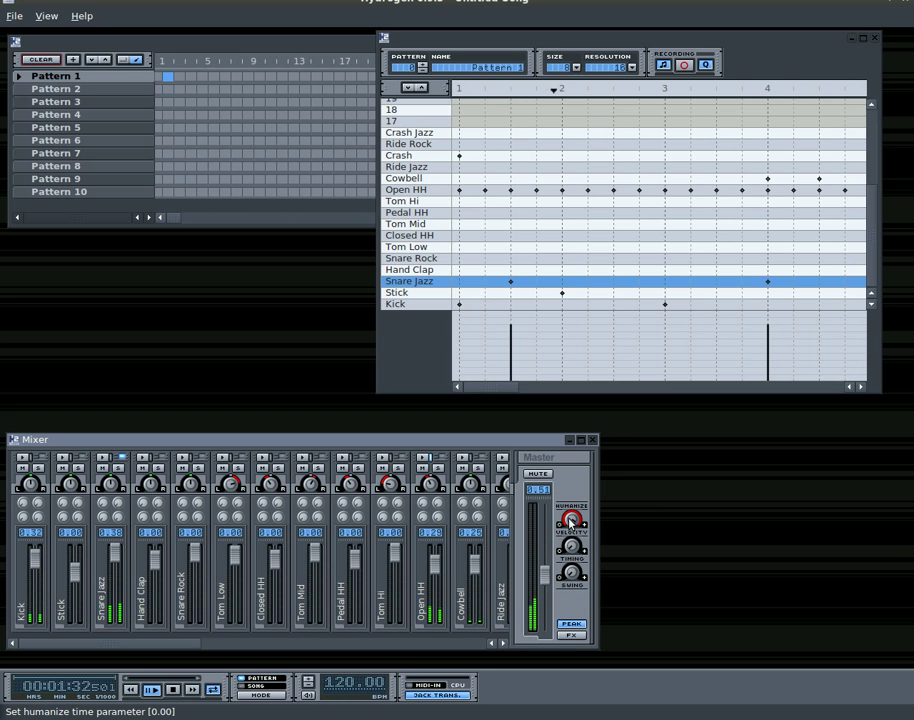
pyautogui.scroll(-2, 570, 521)
pyautogui.scroll(-7, 568, 521)
pyautogui.scroll(14, 568, 521)
pyautogui.scroll(-13, 568, 521)
pyautogui.scroll(-20, 568, 521)
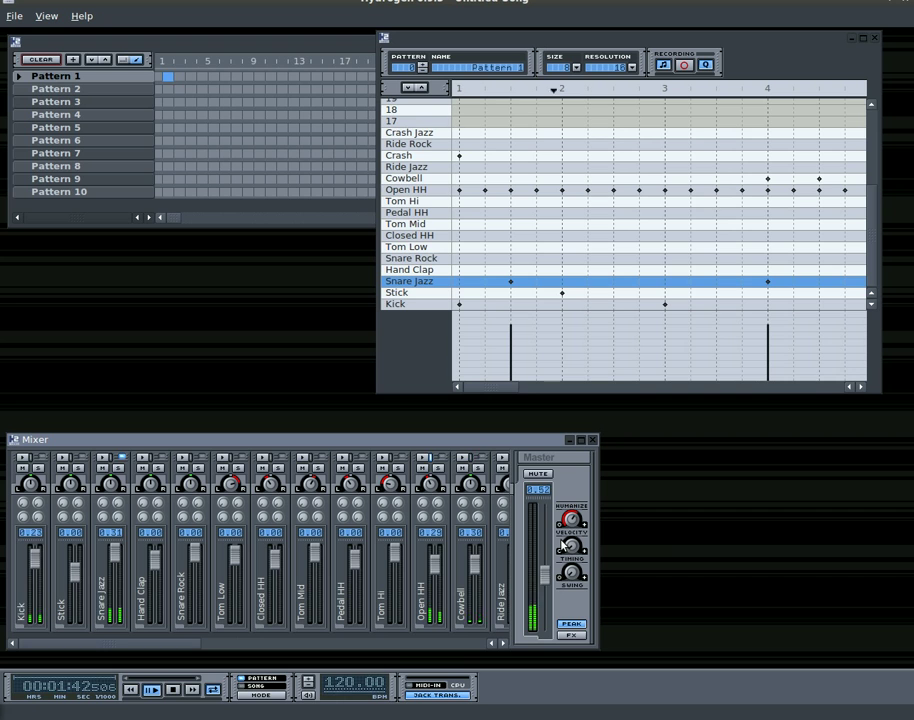
# Step: Load Calf Reverb LADSPA from Simulators > Reverbs into the first effect slot
pyautogui.click(574, 638)
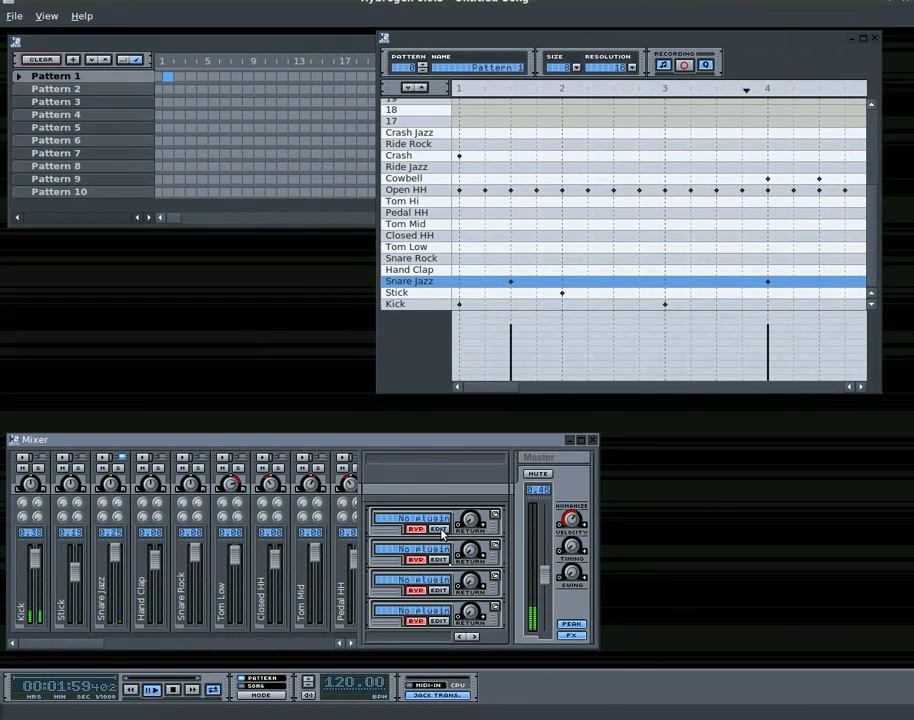
pyautogui.click(439, 529)
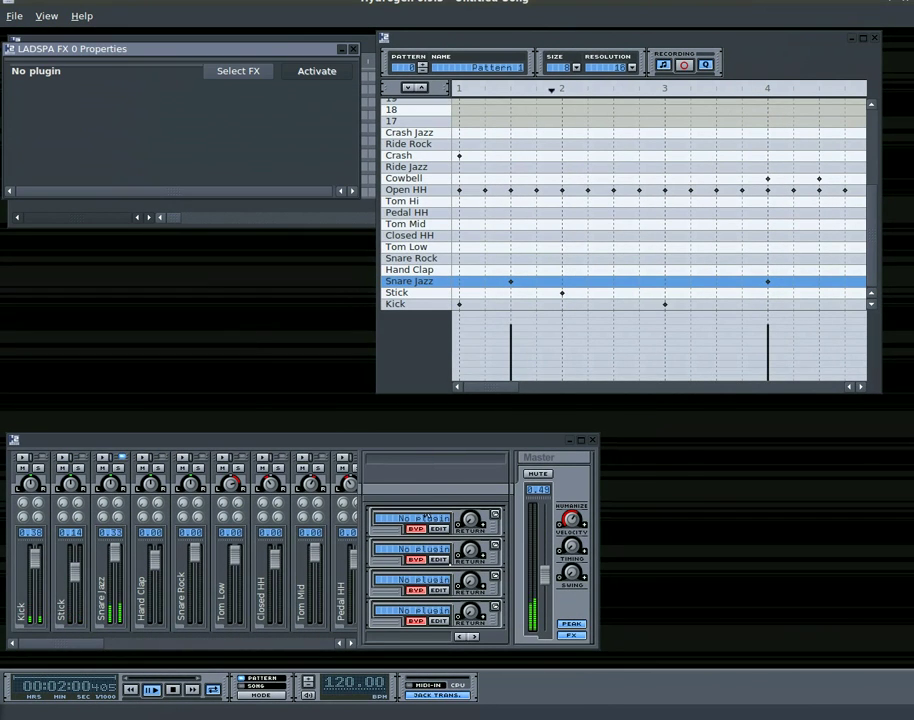
pyautogui.click(236, 72)
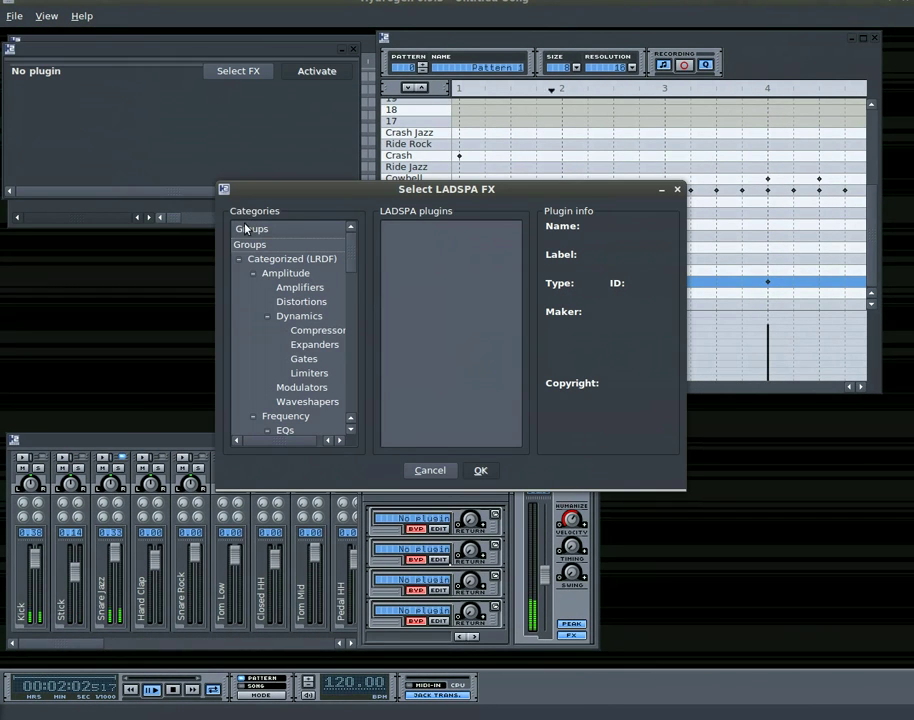
pyautogui.moveTo(353, 277); pyautogui.dragTo(347, 338)
pyautogui.click(295, 316)
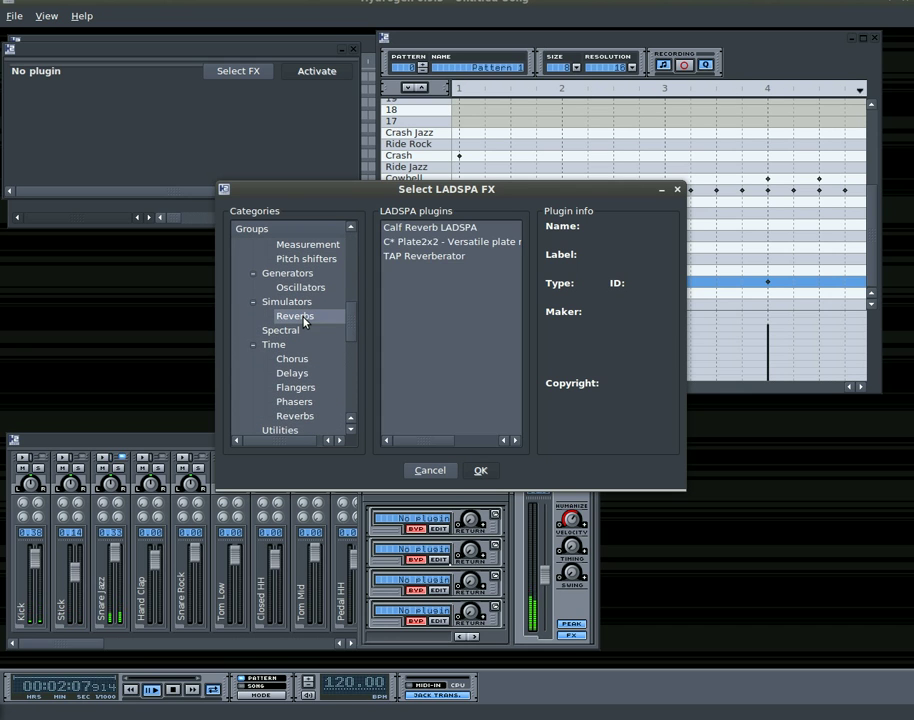
pyautogui.click(438, 229)
pyautogui.click(483, 472)
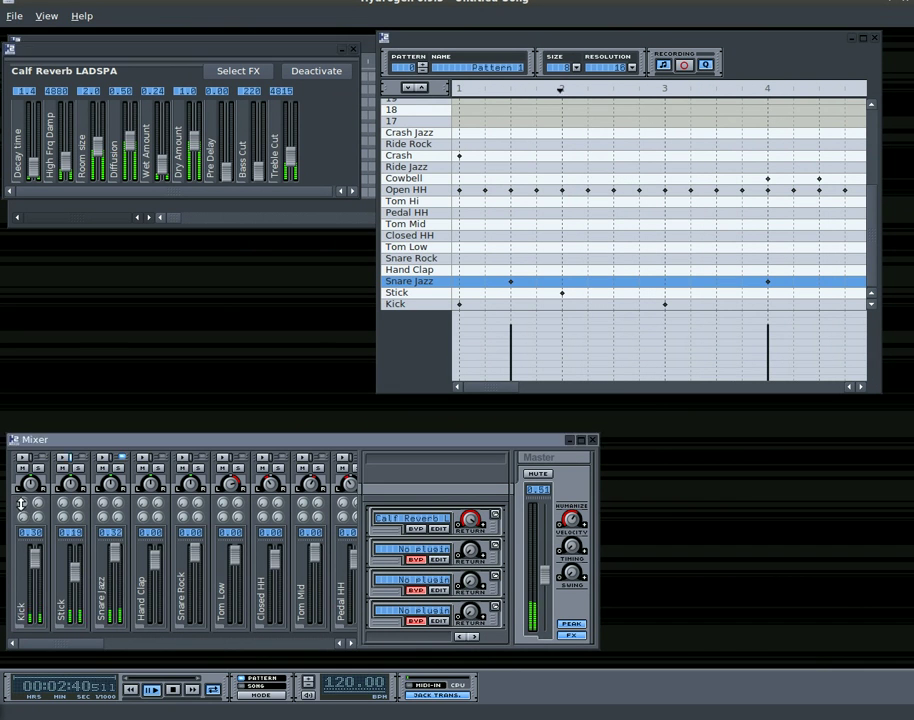
# Step: Give the Kick a small FX 1 reverb send and set the Snare Jazz send to 0.54
pyautogui.moveTo(20, 505); pyautogui.dragTo(19, 481)
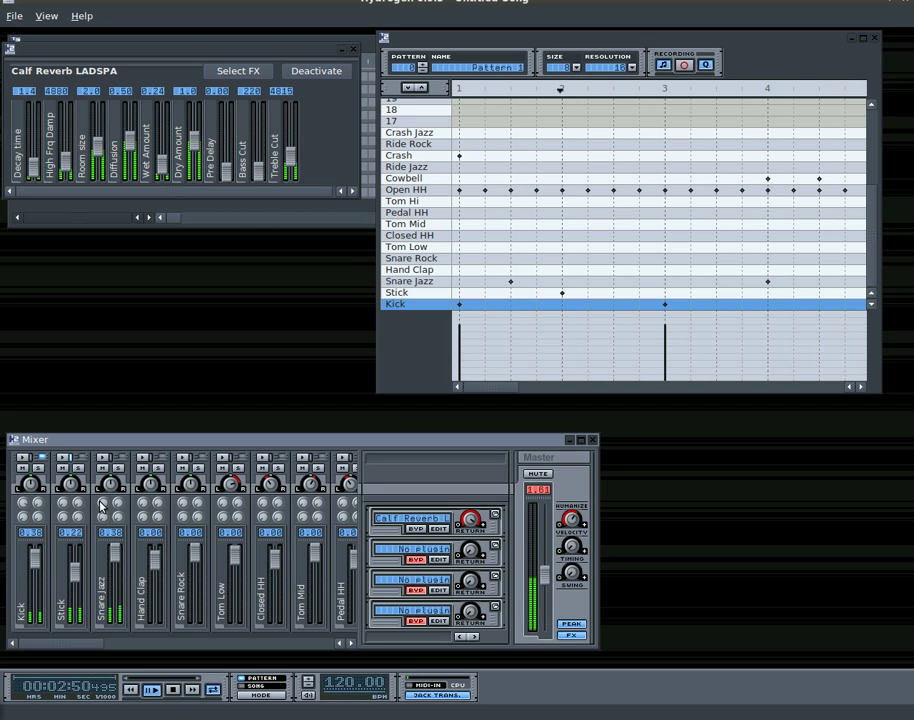
pyautogui.moveTo(101, 508); pyautogui.dragTo(103, 442)
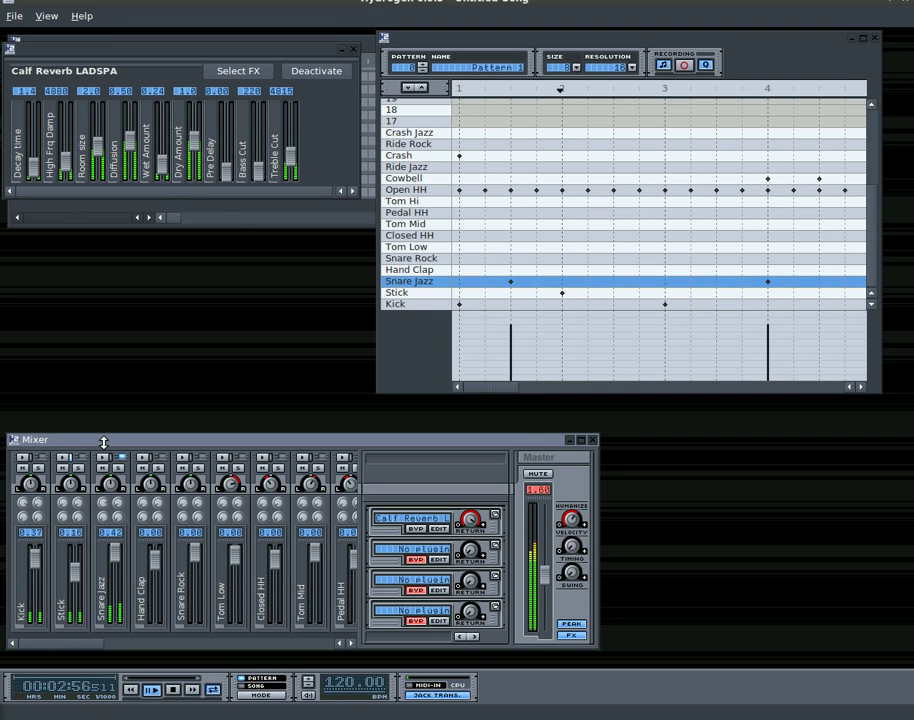
pyautogui.moveTo(103, 455); pyautogui.dragTo(103, 470)
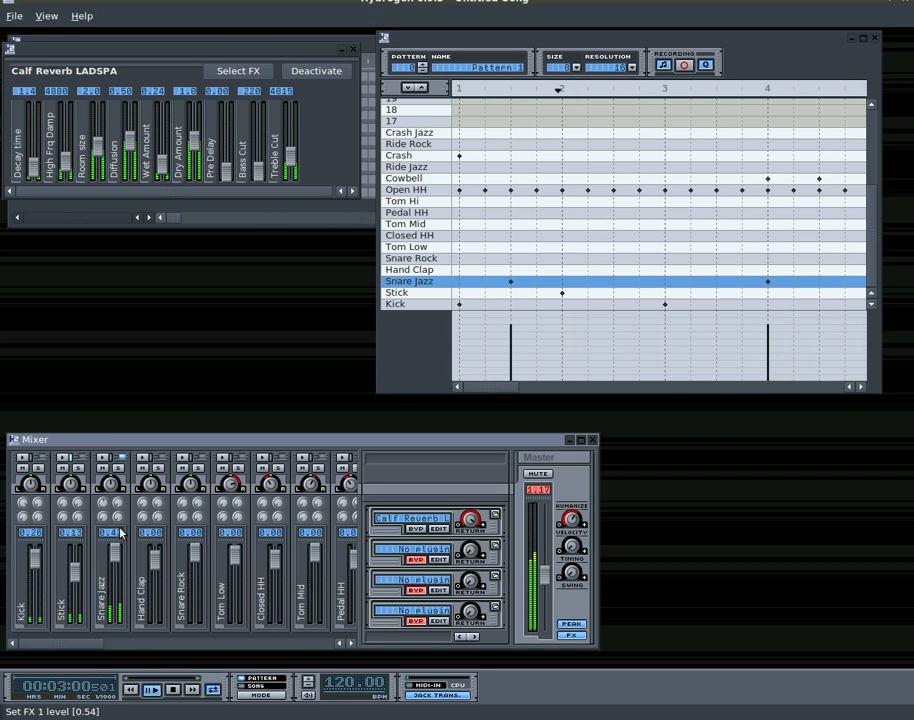
# Step: Load Multivoice Chorus from Time > Chorus into the second effect slot
pyautogui.click(438, 561)
pyautogui.click(239, 75)
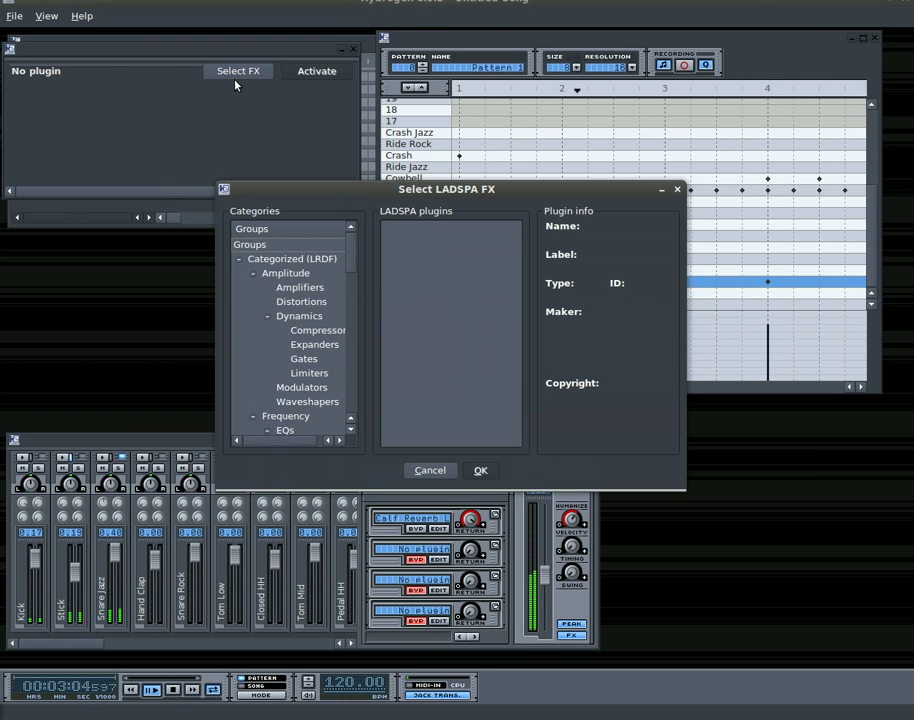
pyautogui.click(303, 301)
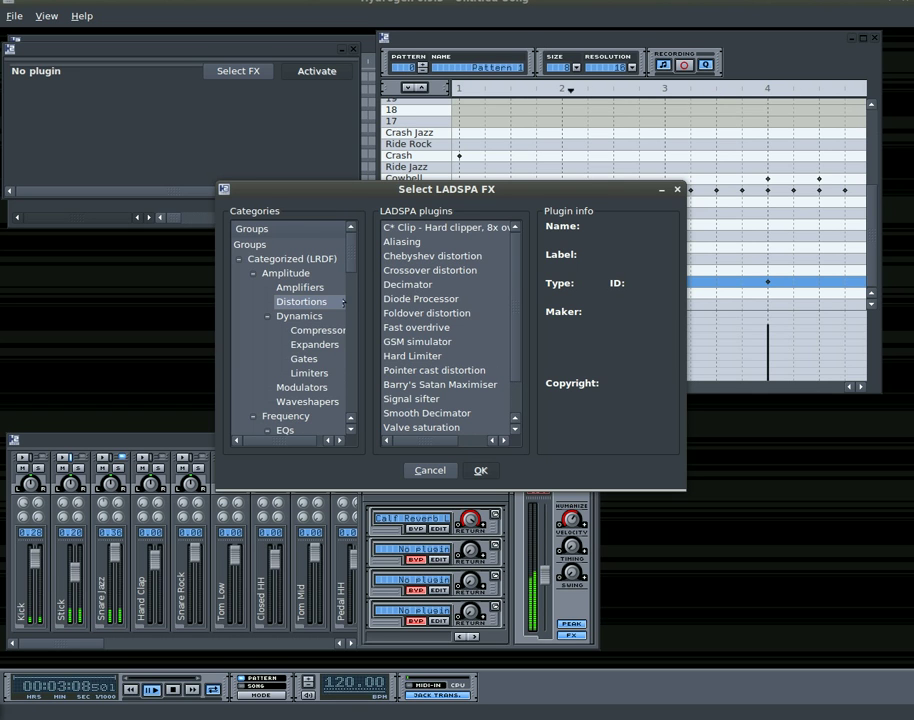
pyautogui.moveTo(350, 265); pyautogui.dragTo(348, 359)
pyautogui.click(306, 301)
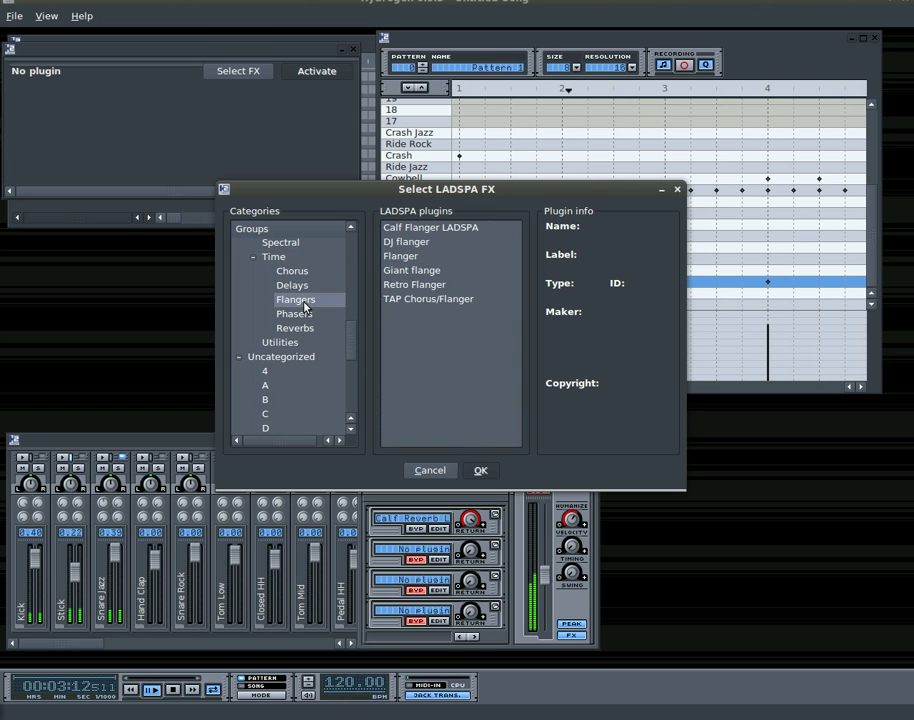
pyautogui.click(297, 284)
pyautogui.click(296, 273)
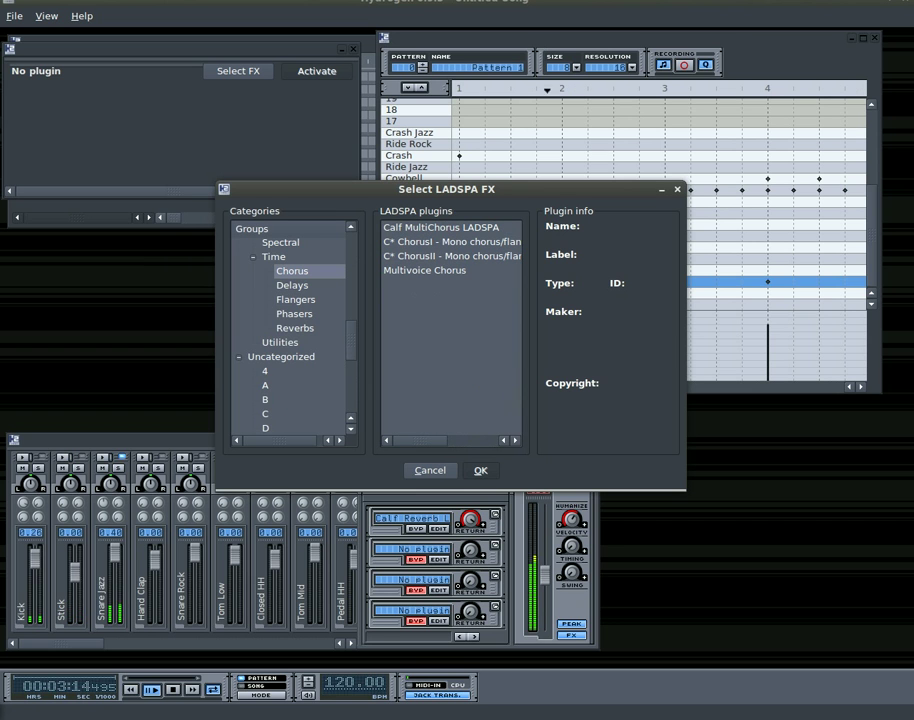
pyautogui.click(420, 271)
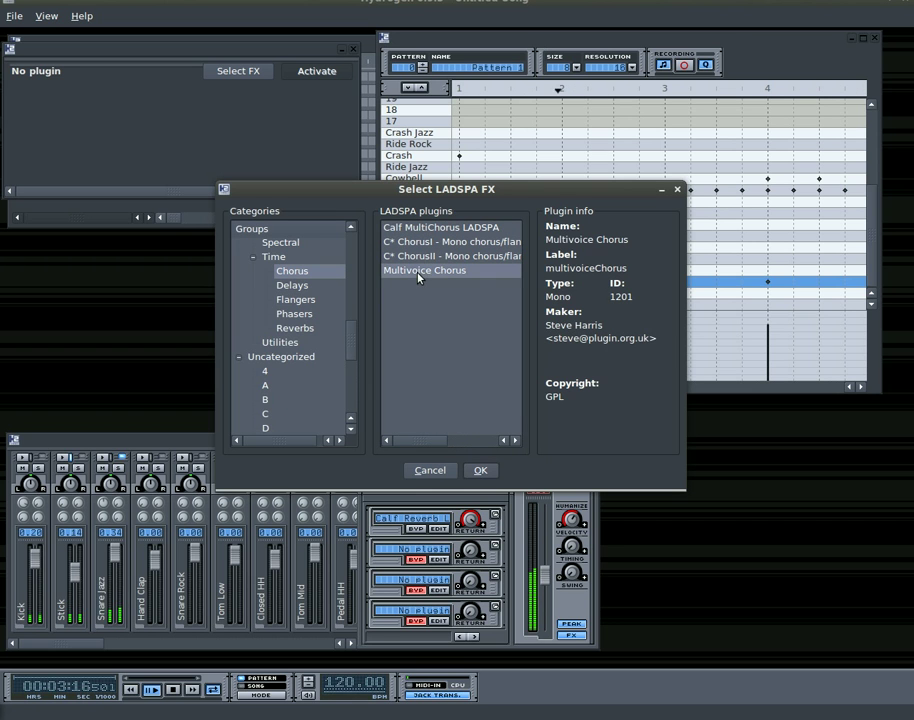
pyautogui.click(480, 471)
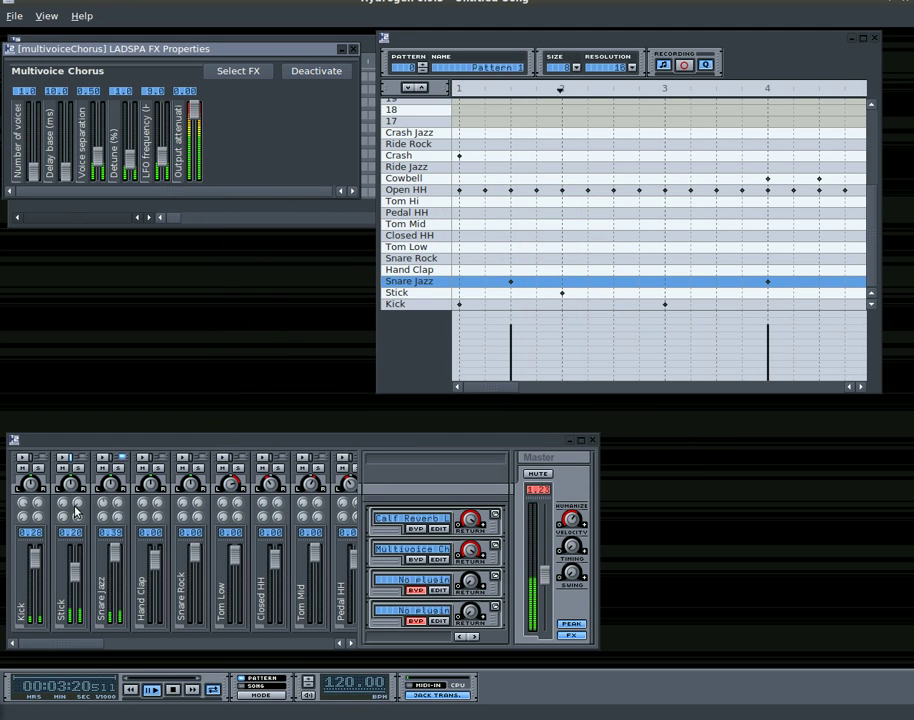
# Step: Add a Stick hit between beats 2 and 3, solo the Stick, and set its chorus send to 0.60
pyautogui.moveTo(77, 505); pyautogui.dragTo(87, 421)
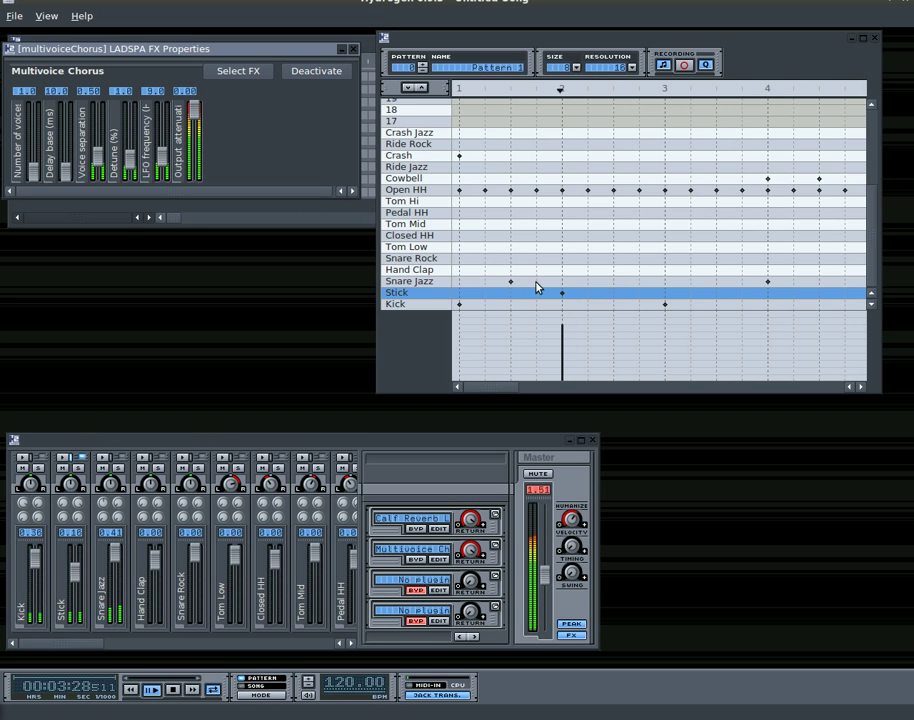
pyautogui.click(613, 293)
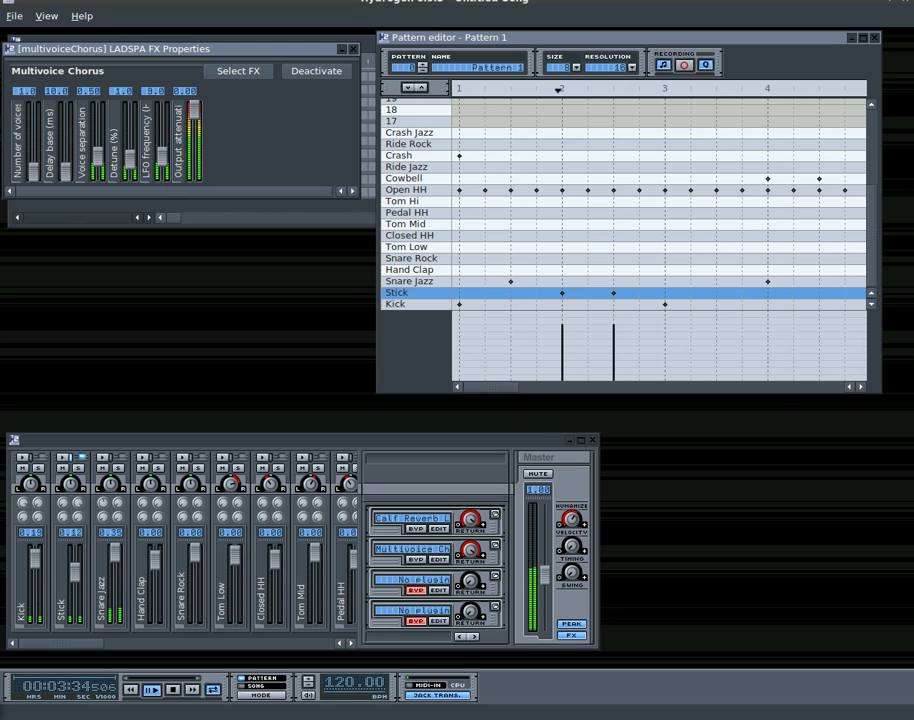
pyautogui.rightClick(406, 292)
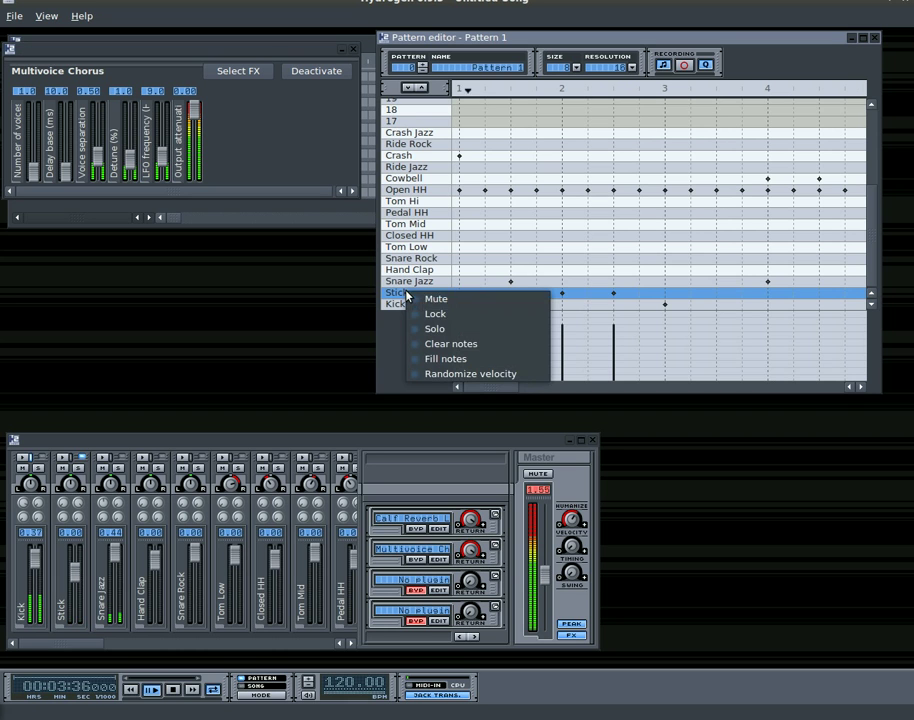
pyautogui.click(448, 329)
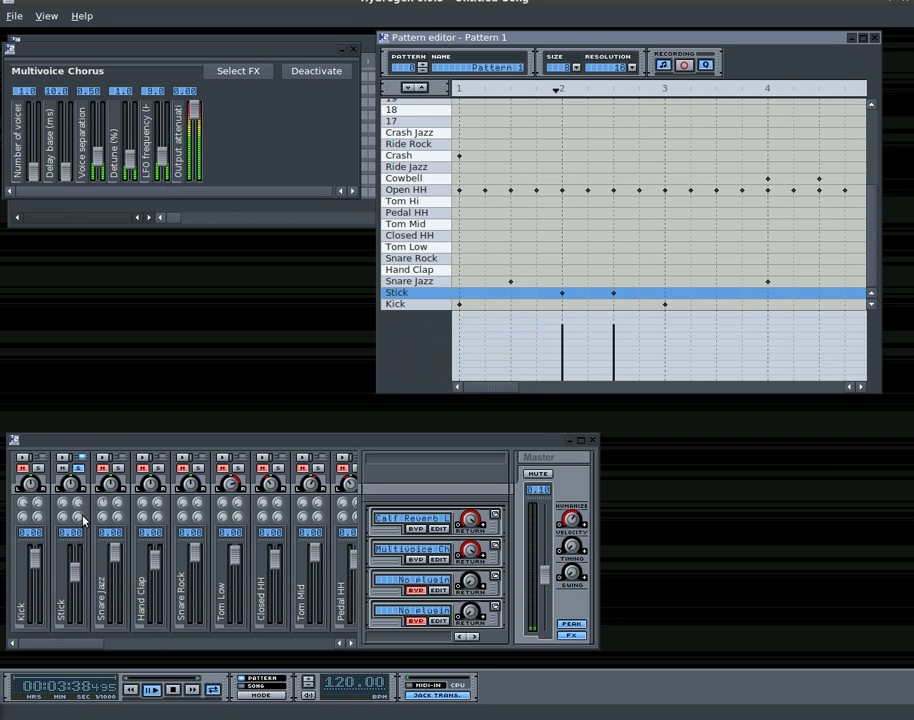
pyautogui.click(76, 515)
pyautogui.moveTo(76, 515)
pyautogui.mouseDown()
pyautogui.moveTo(74, 637)
pyautogui.moveTo(75, 522)
pyautogui.mouseUp()
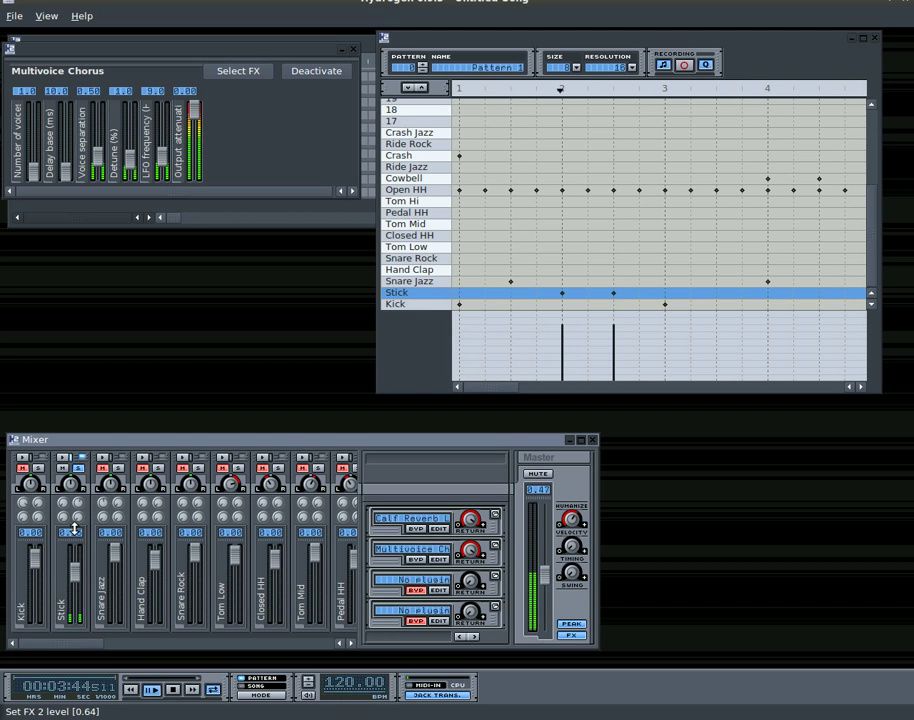
pyautogui.moveTo(141, 50); pyautogui.dragTo(196, 147)
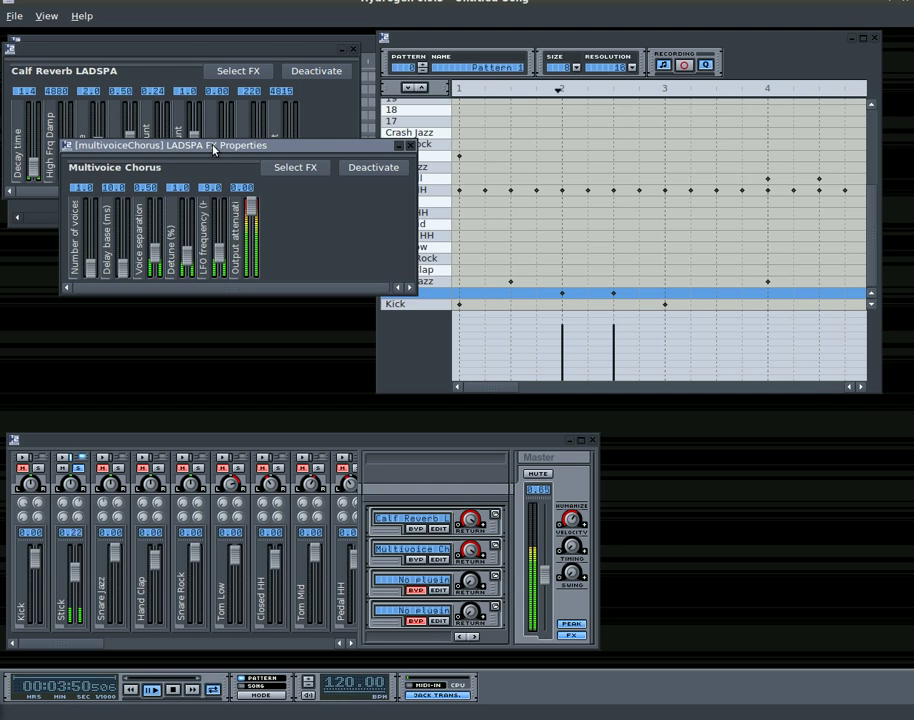
# Step: Set chorus voices to about 3.2, shorten the delay base, and unsolo the Stick
pyautogui.moveTo(216, 147); pyautogui.dragTo(216, 234)
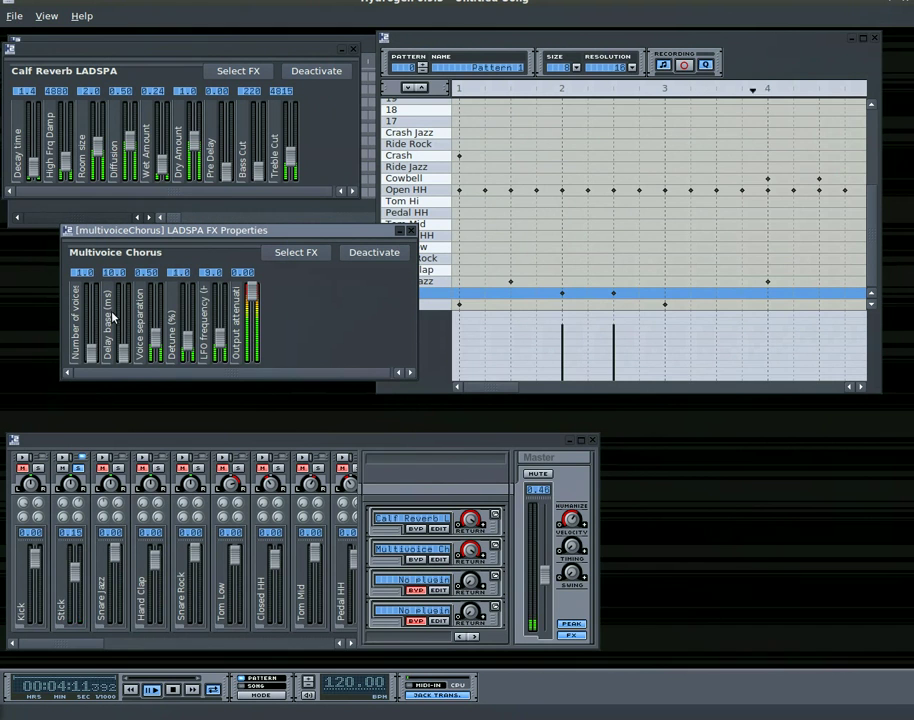
pyautogui.moveTo(93, 352); pyautogui.dragTo(95, 342)
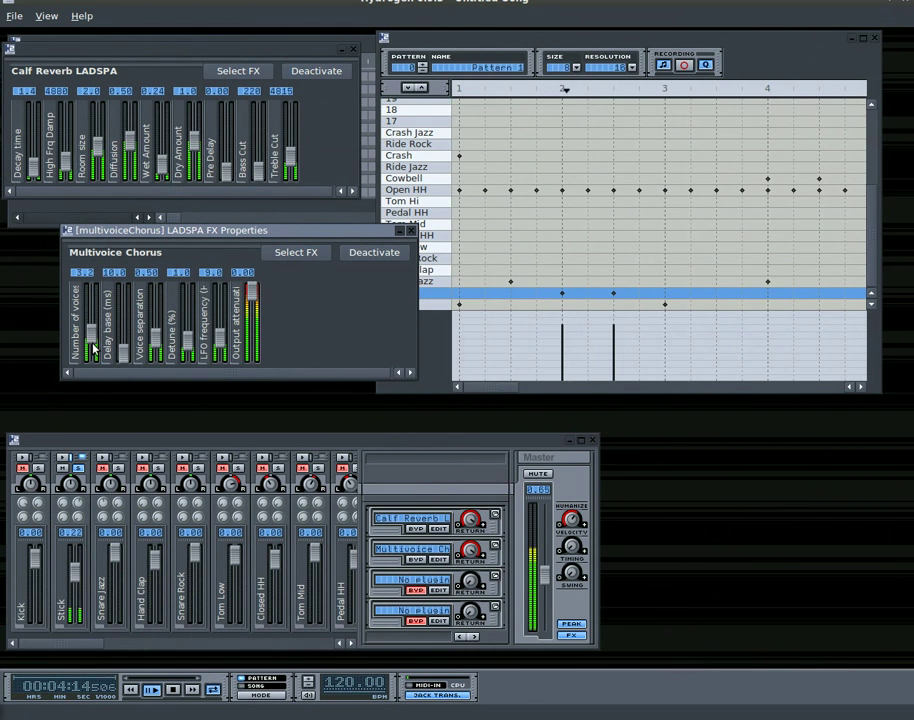
pyautogui.moveTo(122, 353); pyautogui.dragTo(126, 348)
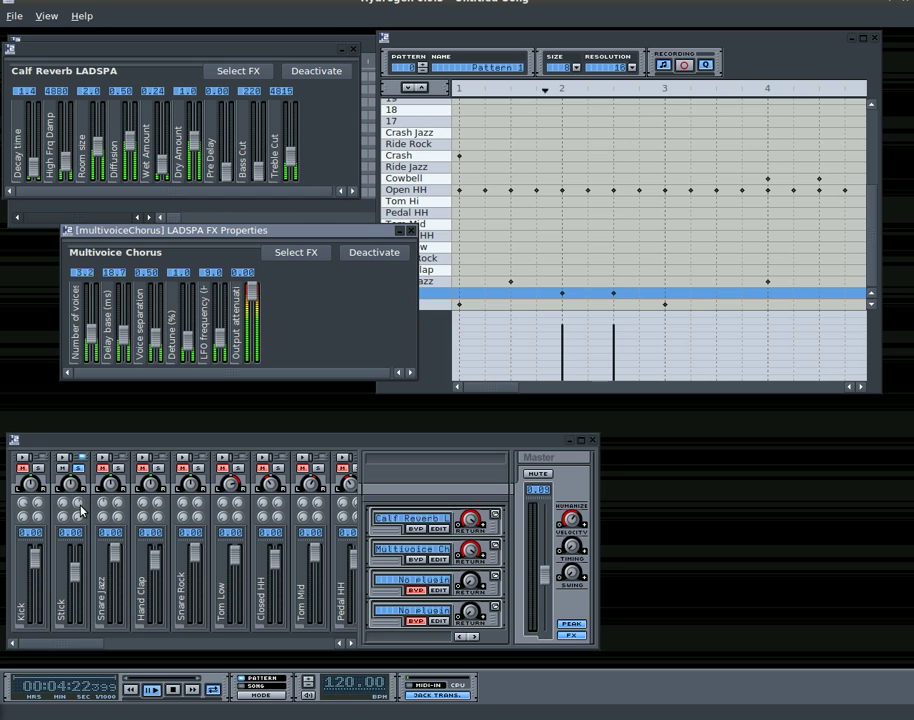
pyautogui.rightClick(445, 298)
pyautogui.click(486, 339)
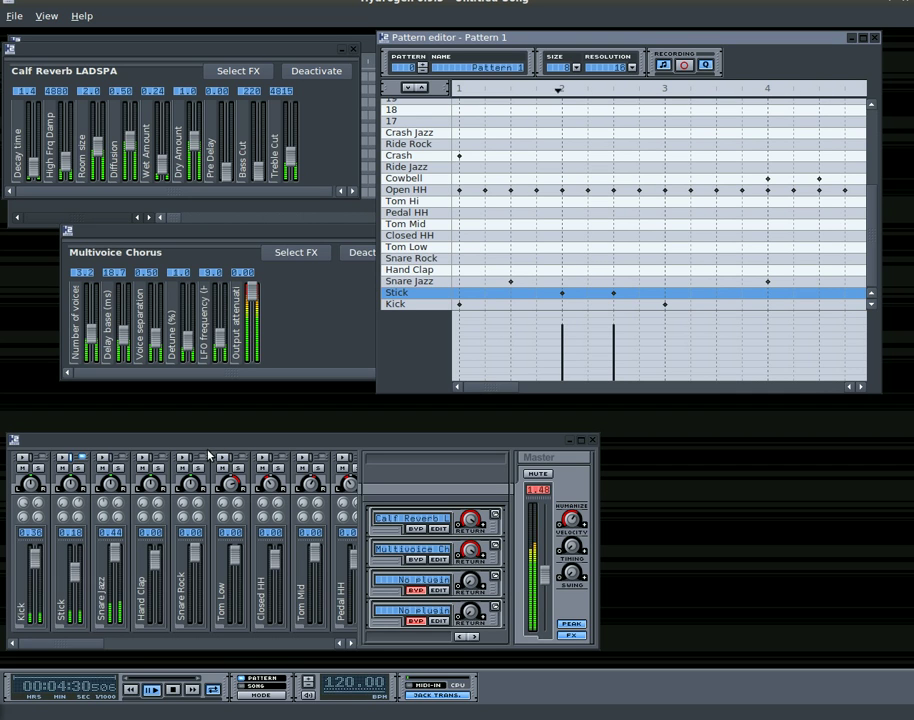
# Step: Send the Kick to the chorus at 0.18 and lower the master volume to 0.19
pyautogui.click(35, 502)
pyautogui.moveTo(35, 502); pyautogui.dragTo(38, 481)
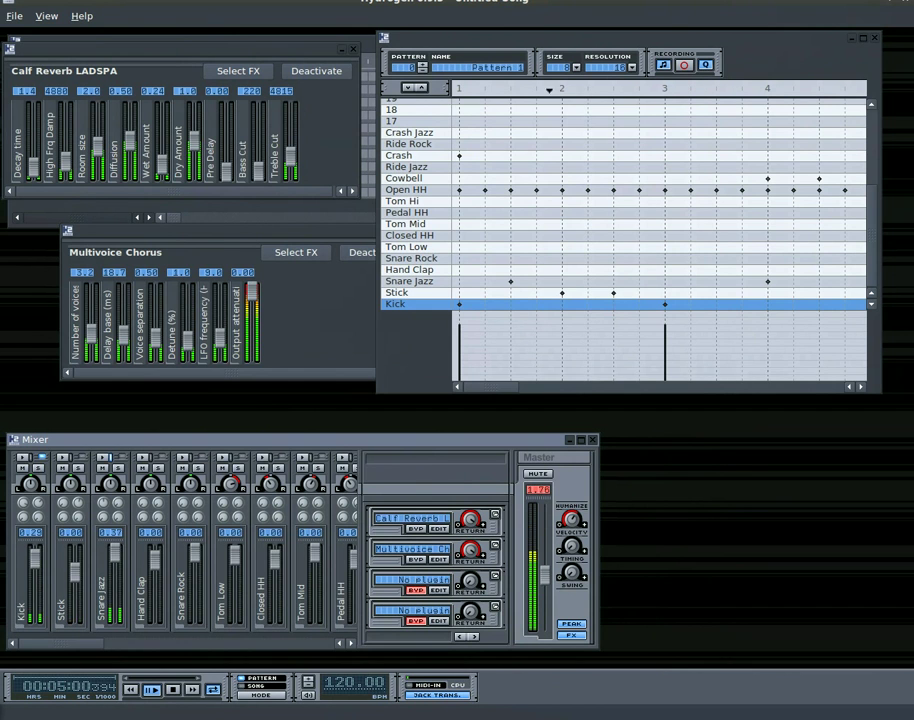
pyautogui.moveTo(545, 575); pyautogui.dragTo(546, 606)
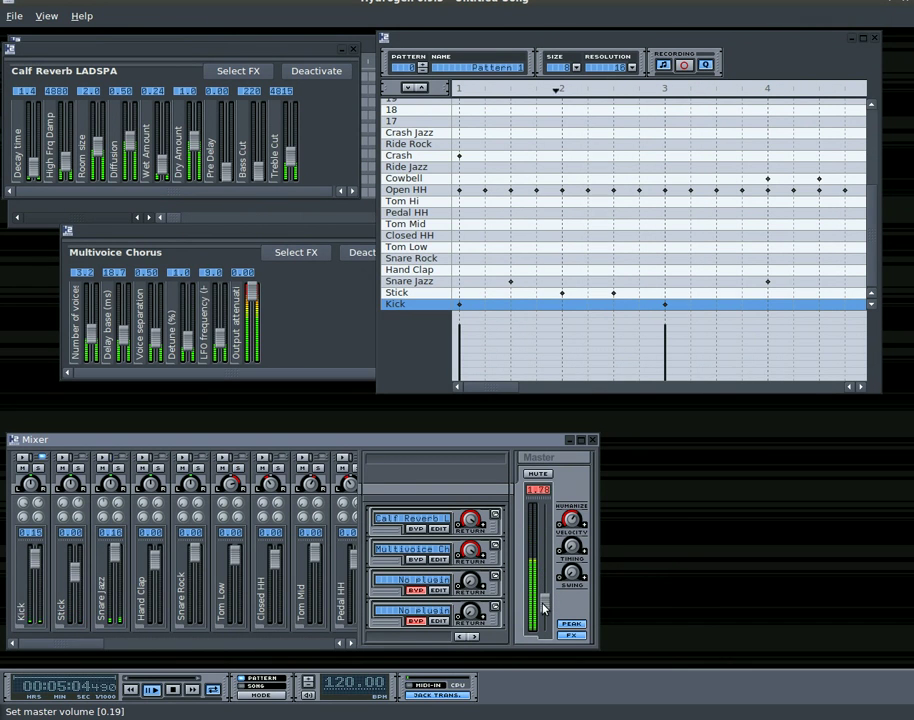